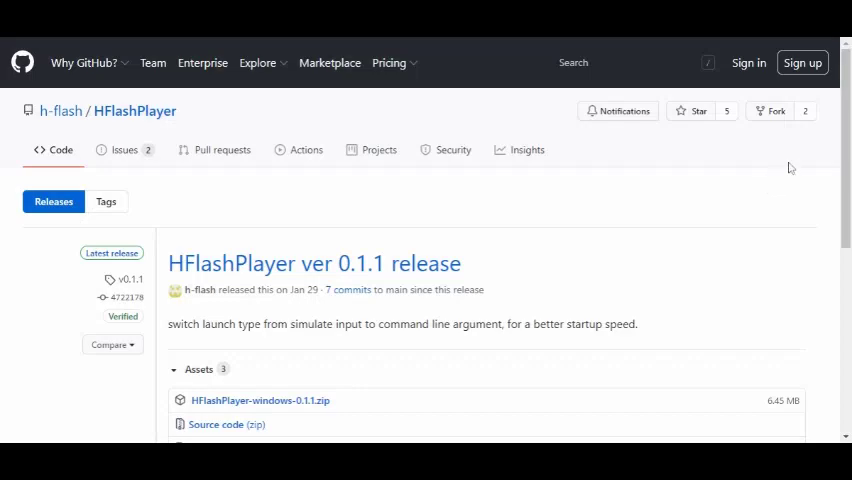
pyautogui.moveTo(845, 110); pyautogui.dragTo(847, 139)
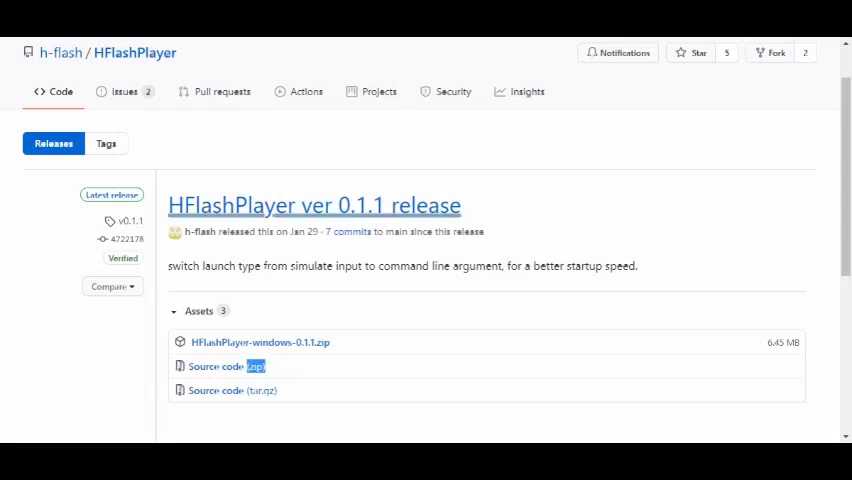
pyautogui.click(316, 161)
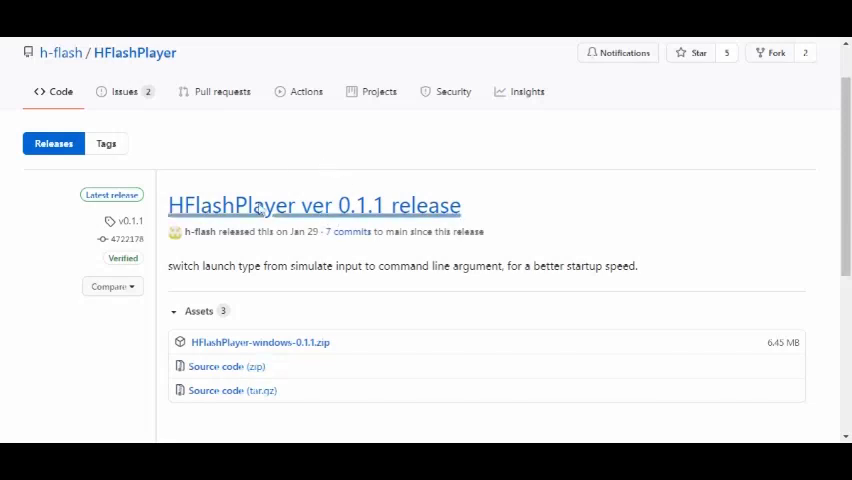